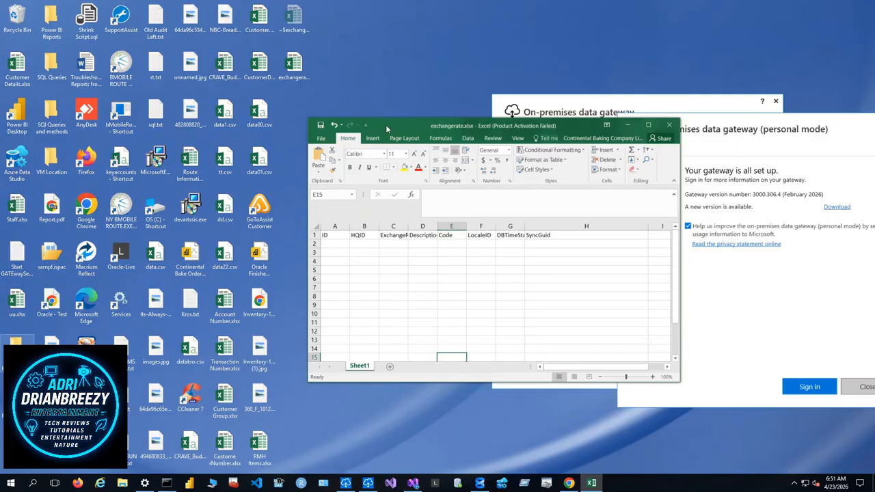
- Maximize the exchangerate.xlsx workbook and auto-fit the width of the DBTimeStamp column
click(648, 125)
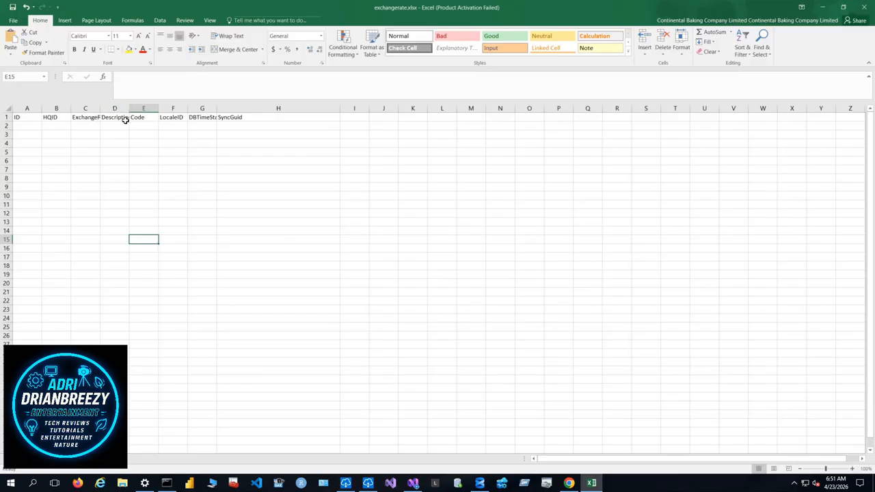
double_click(217, 107)
click(260, 168)
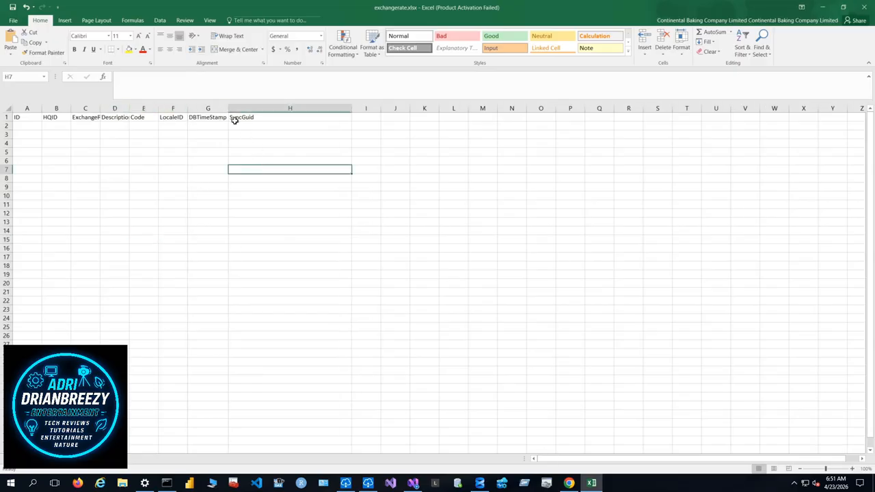
- Format the header range A1:H1 as a table with headers, using the light style with a blue header row
drag(243, 117, 19, 117)
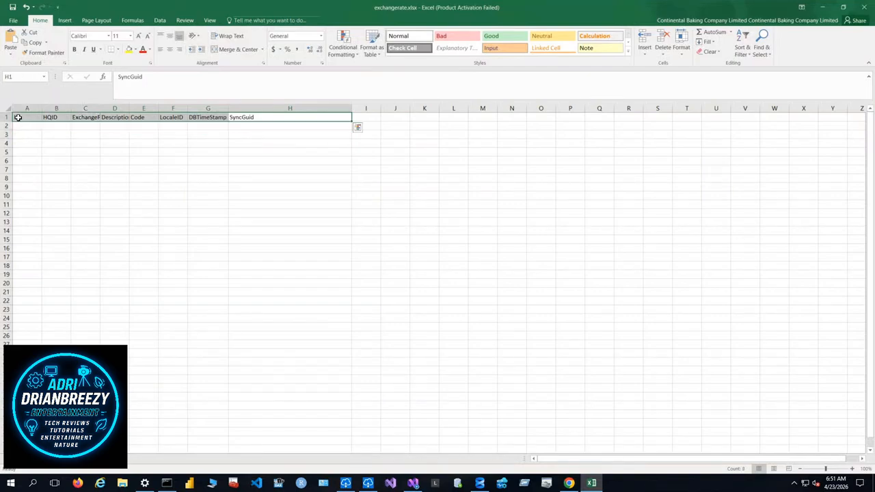
click(374, 58)
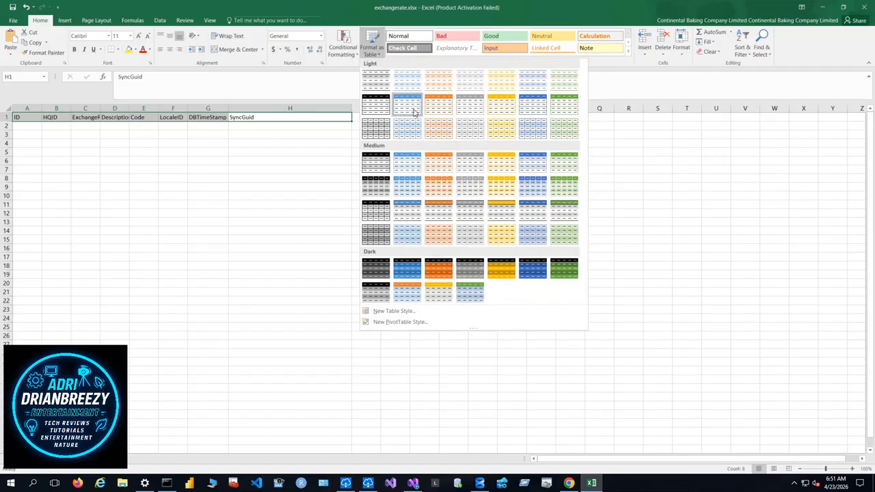
click(411, 109)
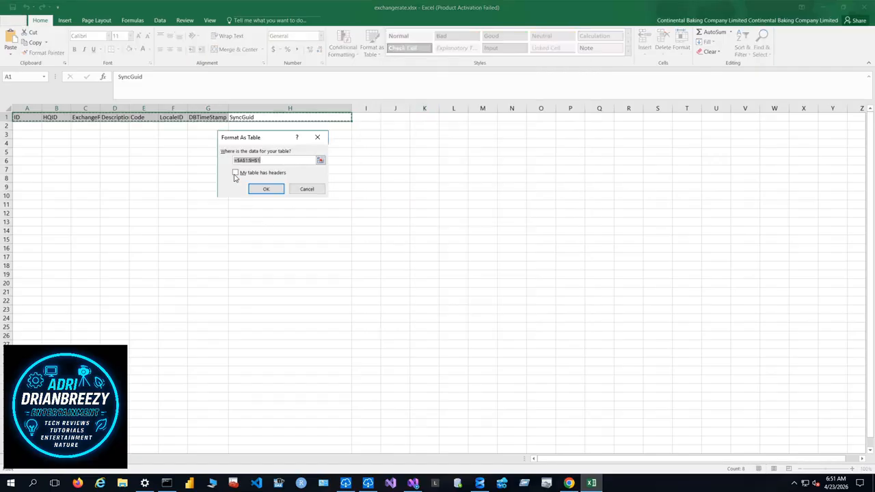
click(235, 173)
click(266, 188)
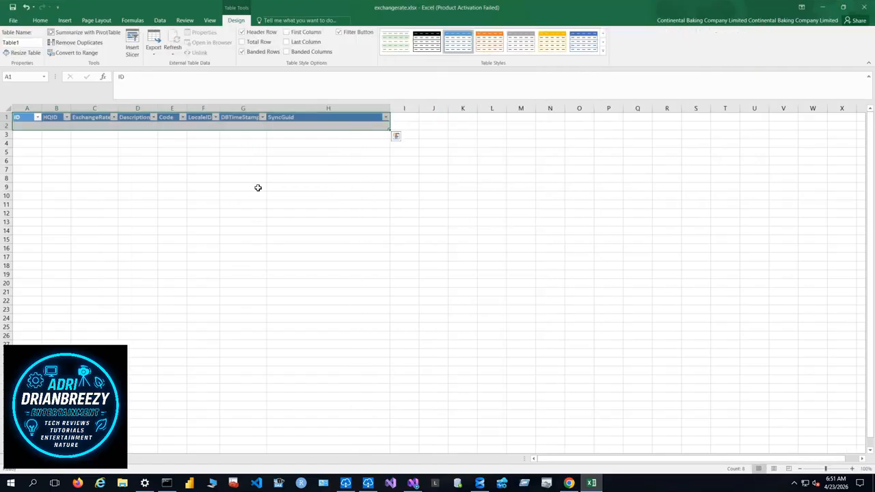
click(316, 221)
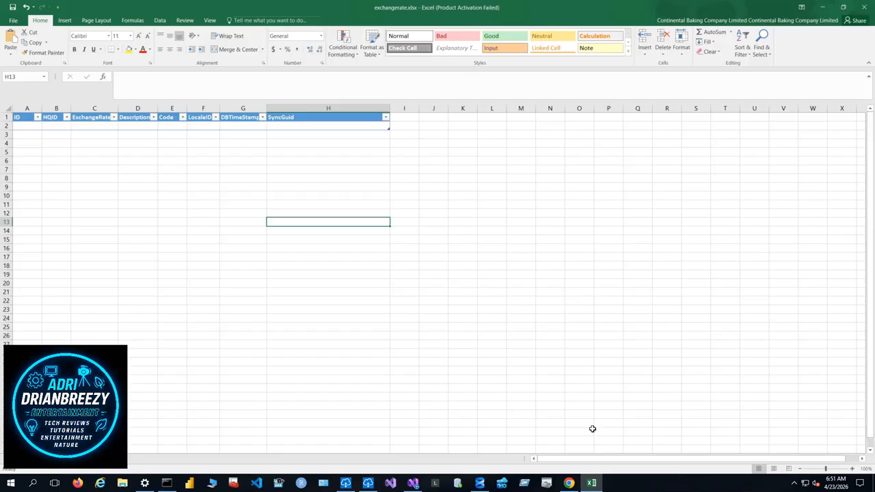
- Switch to Visual Studio 2022 and create a new Integration Services Project named ExchangeELT
click(390, 484)
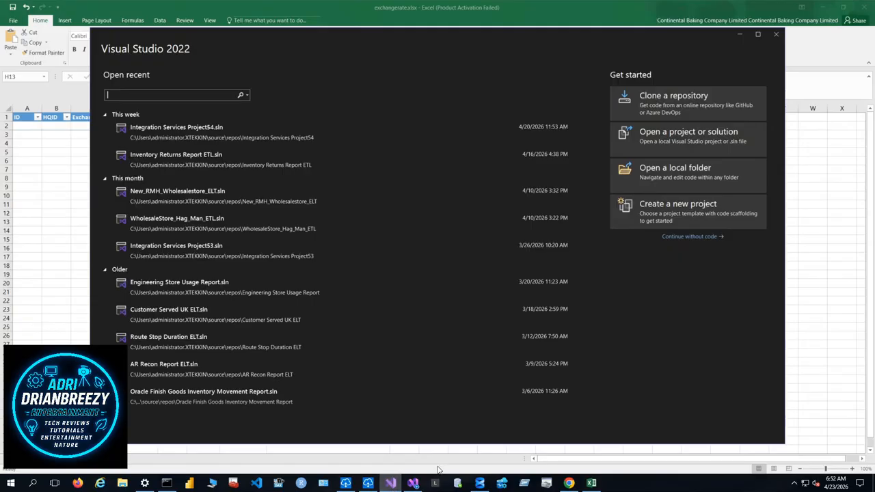
click(713, 211)
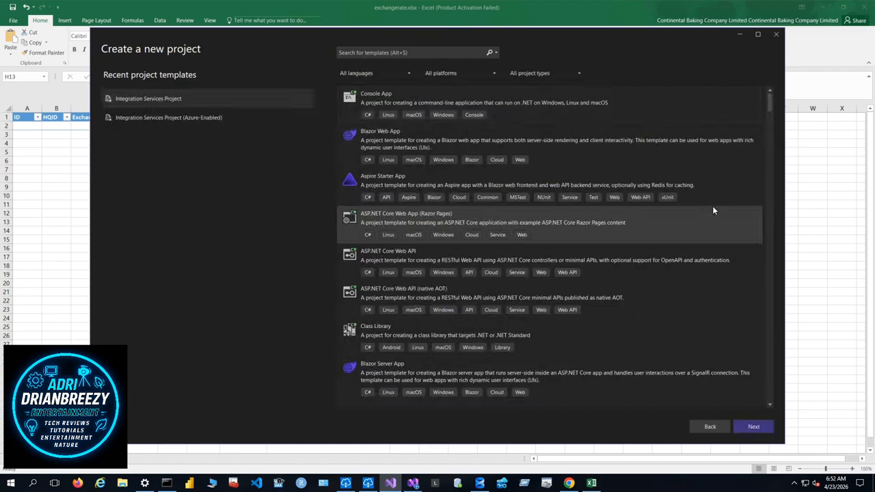
click(147, 99)
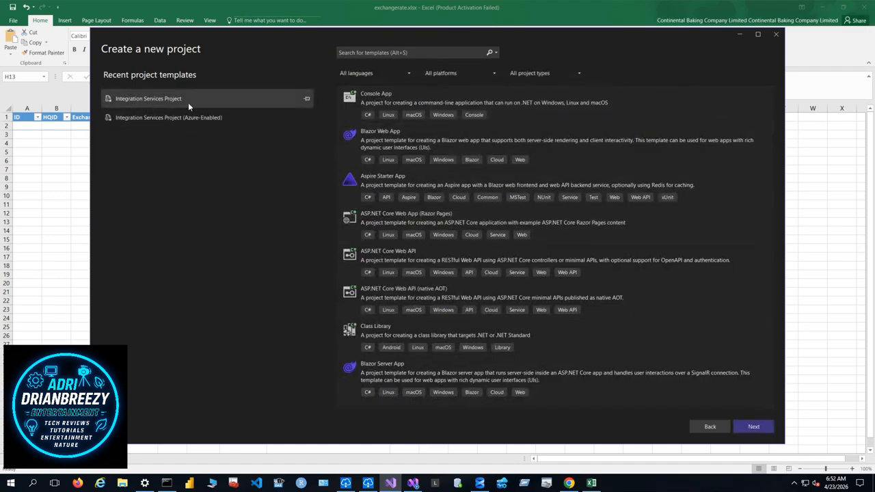
click(750, 430)
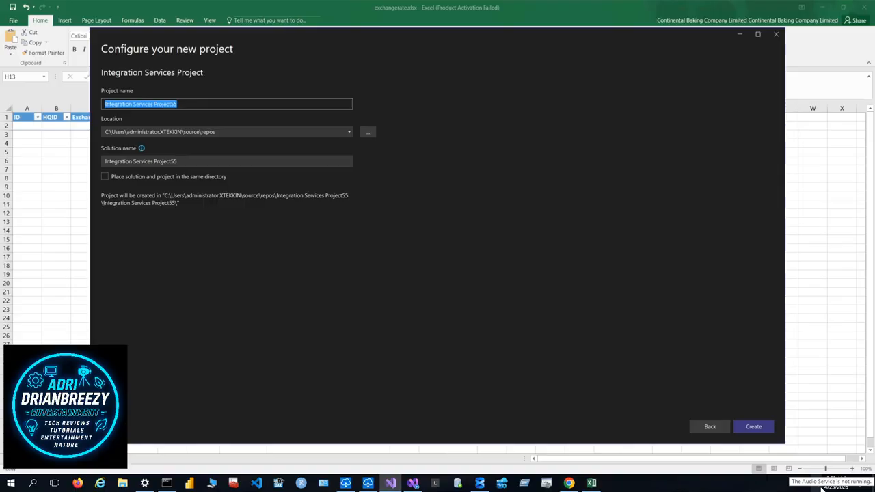
text(Exch)
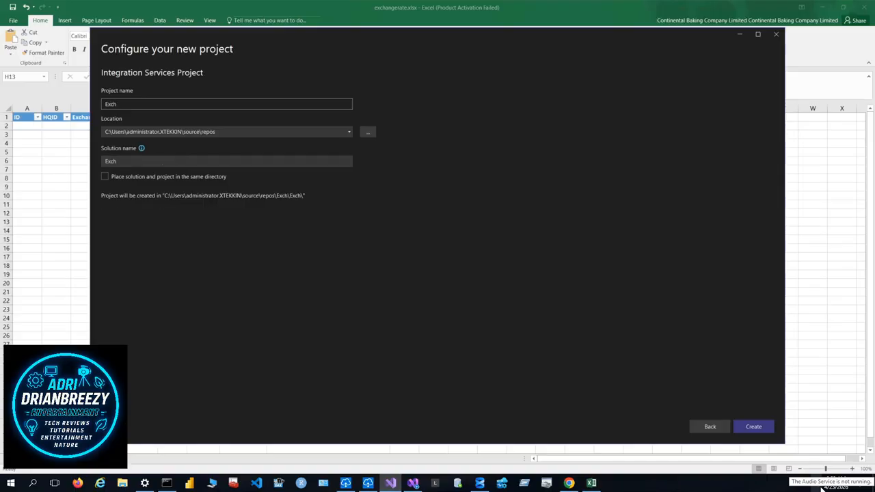
text(ange)
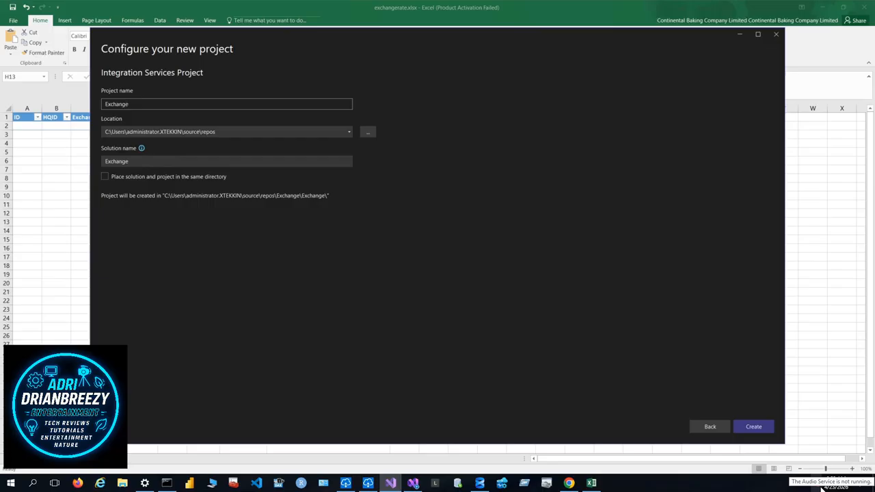
text(ELT)
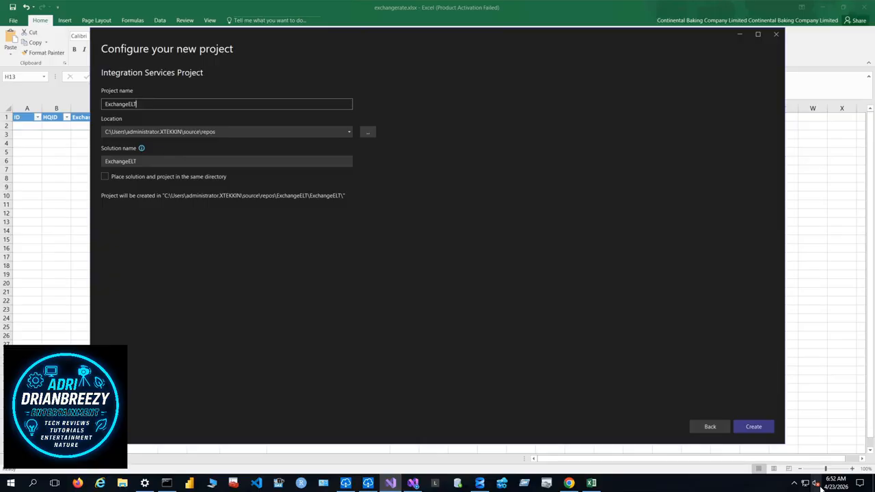
click(766, 427)
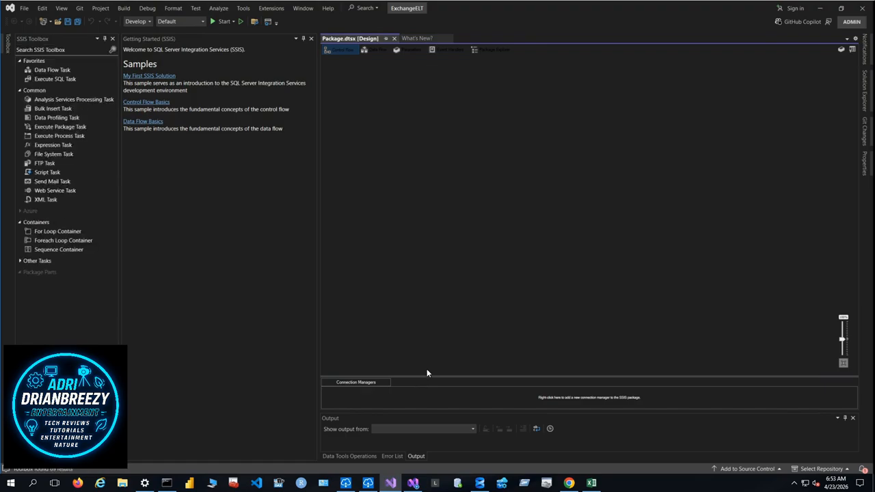
- Add a Data Flow Task to the package and place an ADO NET Source inside it
click(380, 50)
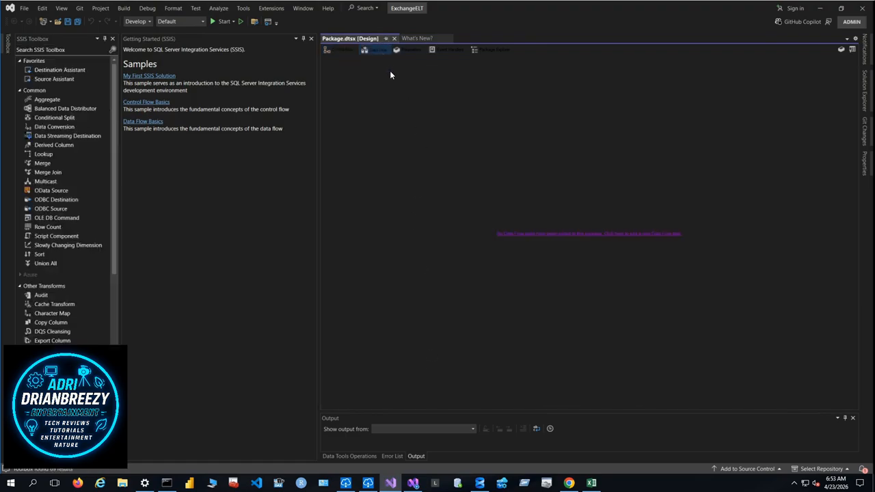
click(575, 234)
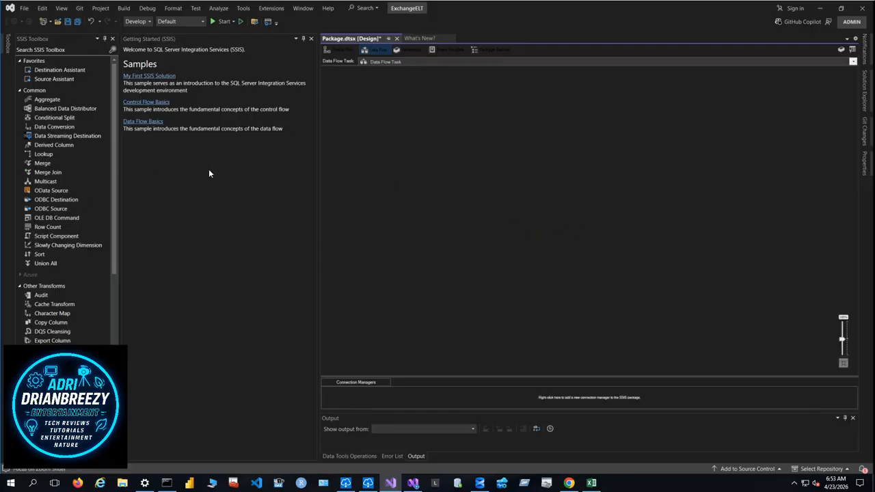
click(347, 52)
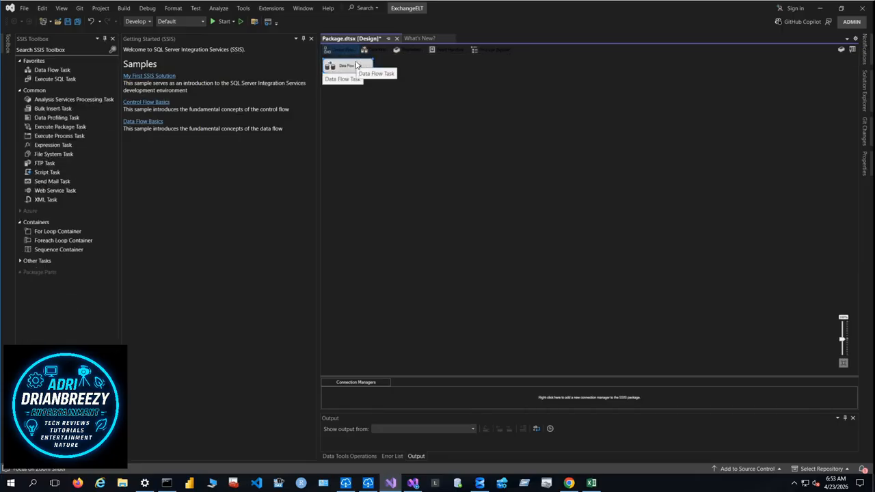
double_click(347, 65)
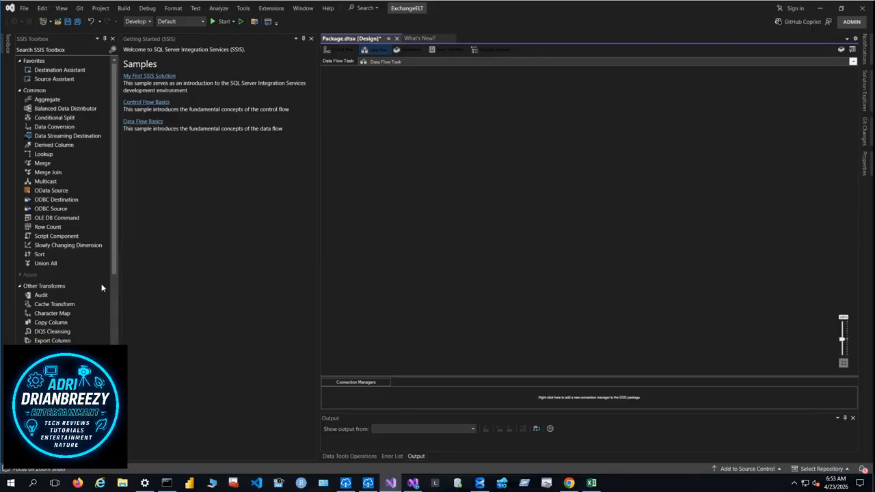
scroll(110, 293, down, 6)
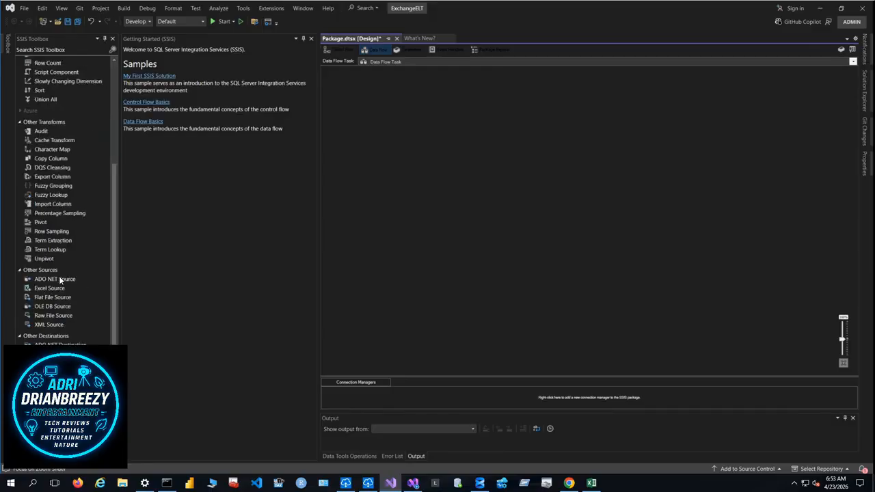
drag(58, 276, 431, 162)
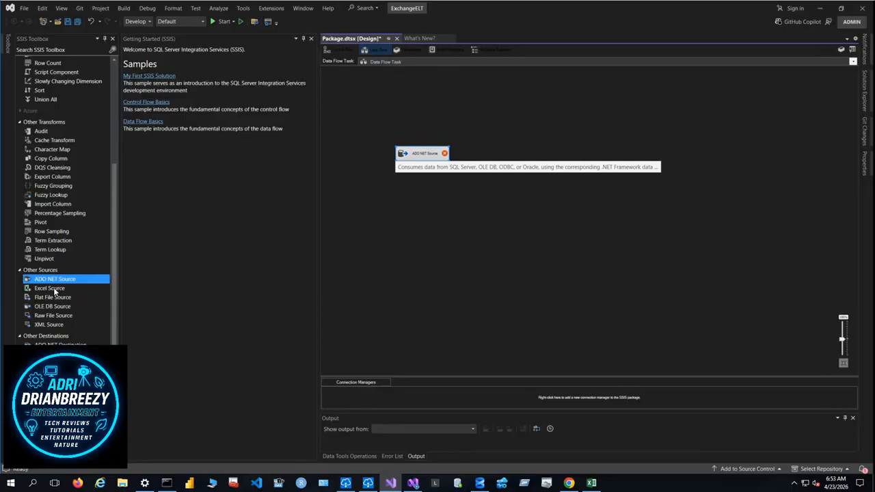
drag(49, 288, 444, 238)
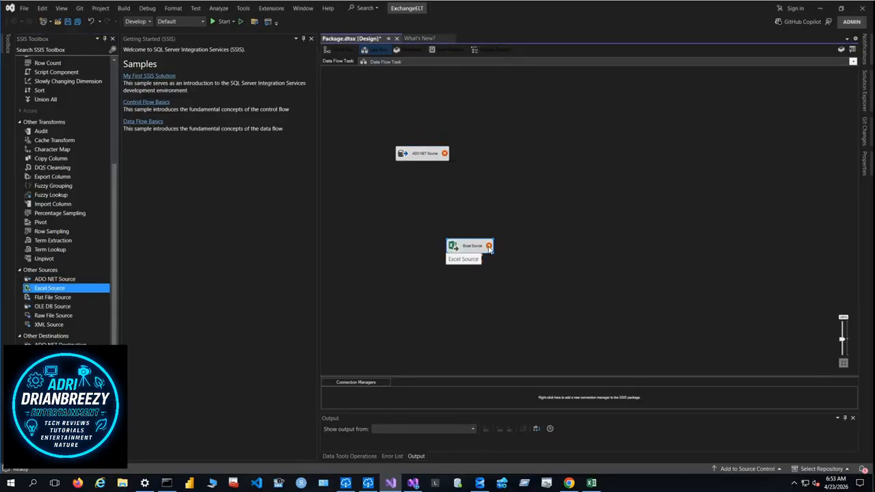
mouse_move(489, 248)
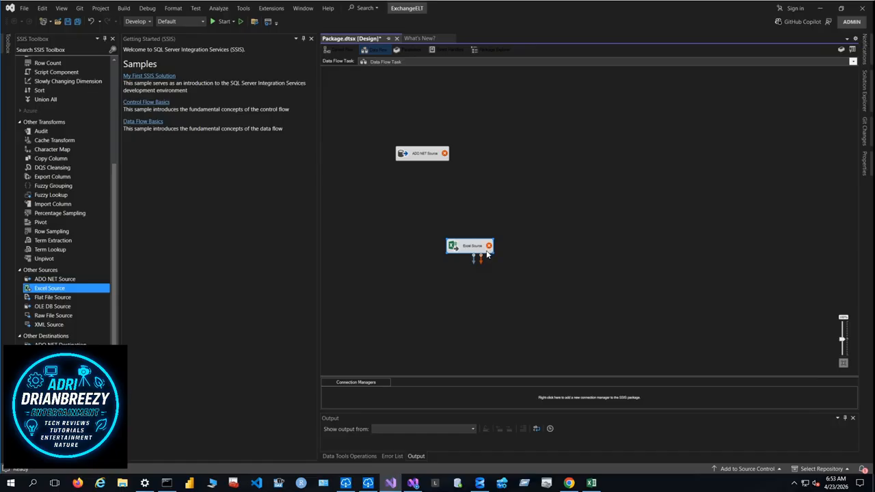
key(Delete)
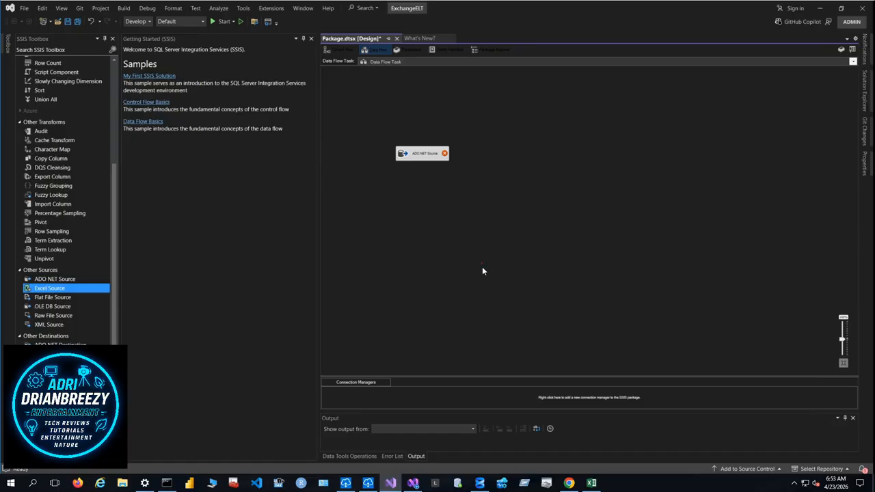
- Configure the ADO NET Source with the CBCRMHCDB connection and an SQL command selecting ID through SyncGuid from [CBCRMHCDB].[dbo].[Currency]
click(425, 156)
double_click(425, 155)
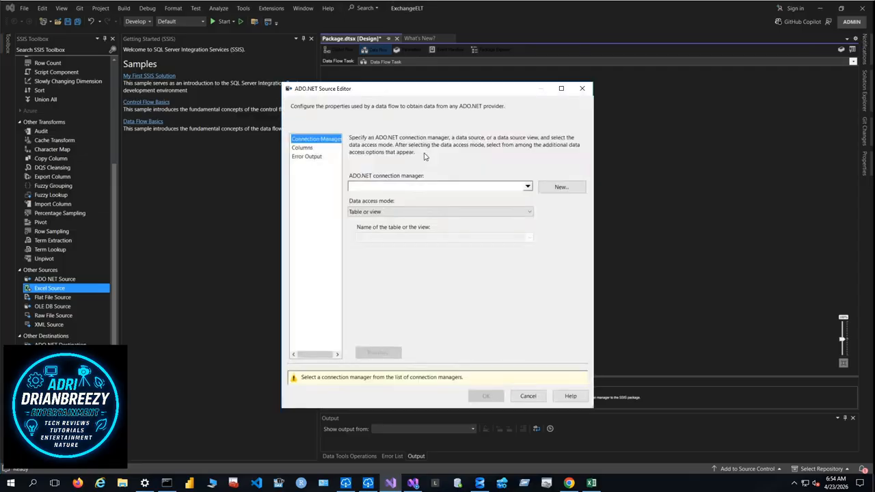
click(559, 188)
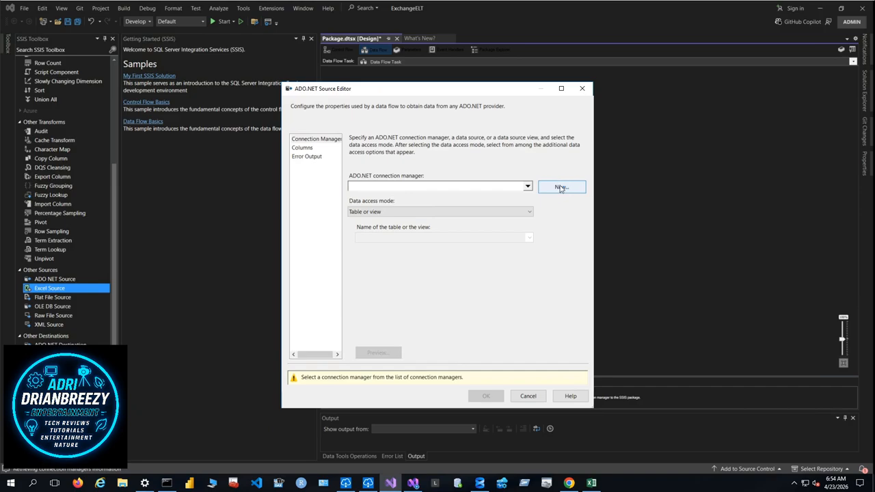
click(449, 362)
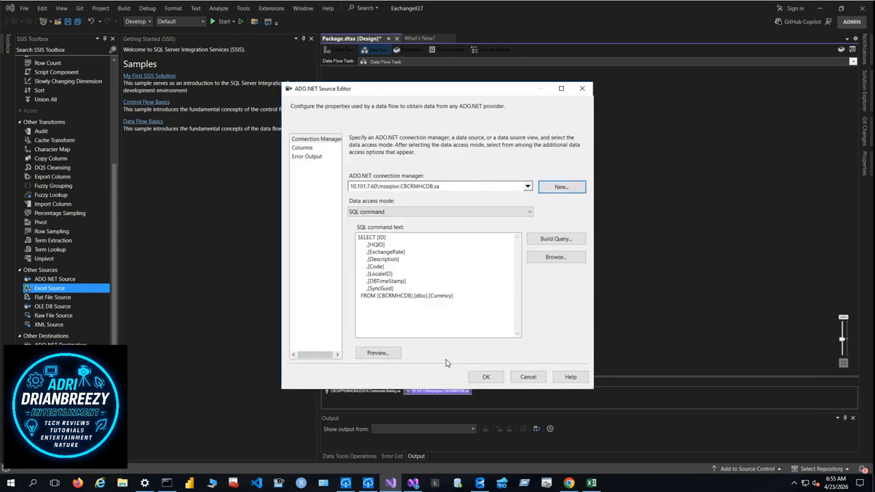
- Preview all columns of the Currency query results, then accept the ADO NET Source settings
click(373, 352)
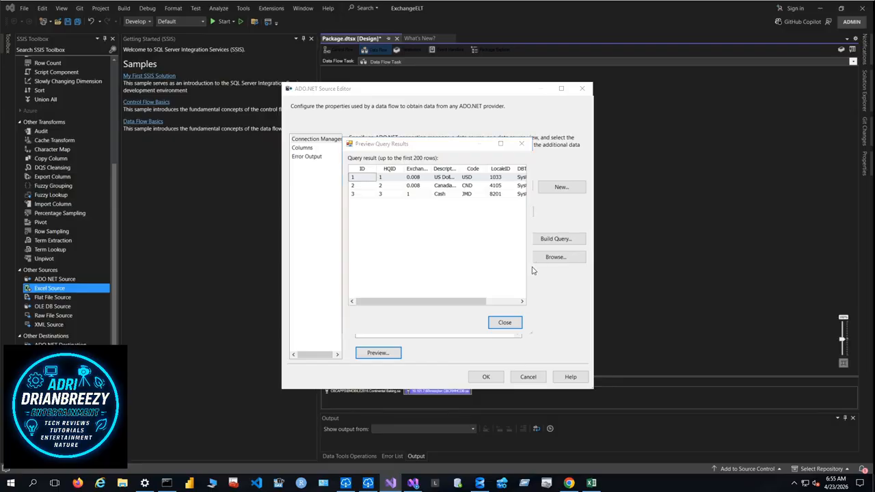
drag(527, 270, 672, 272)
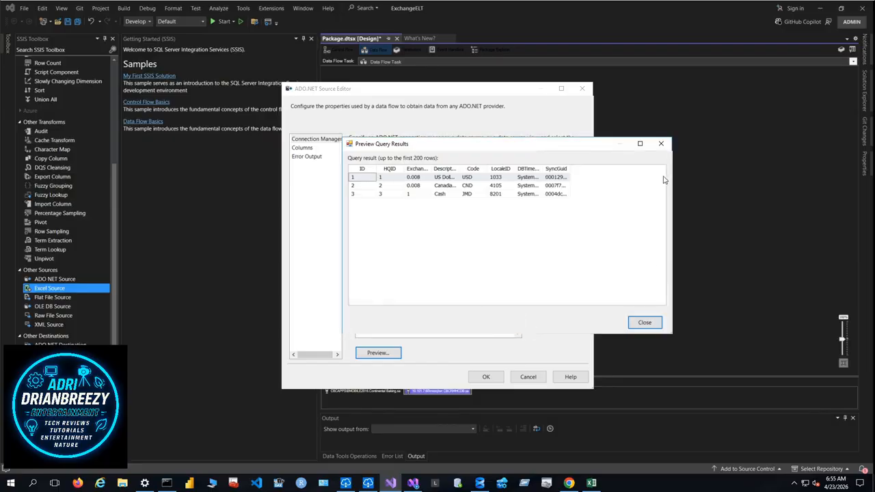
click(643, 324)
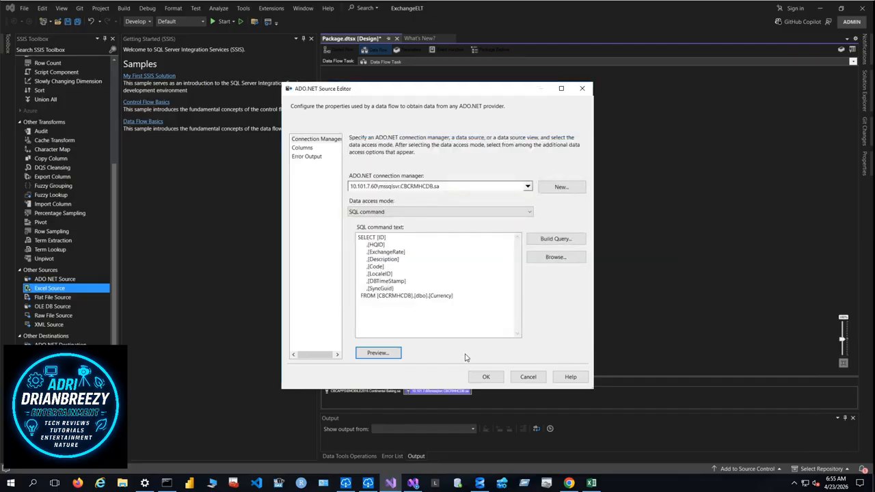
click(498, 380)
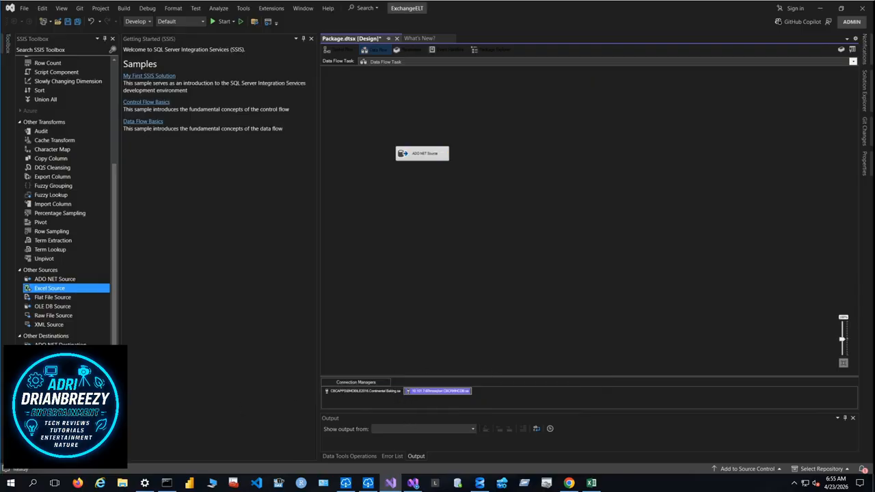
- Place an Excel Destination below the ADO NET Source and connect the source's output to it
drag(57, 381, 443, 236)
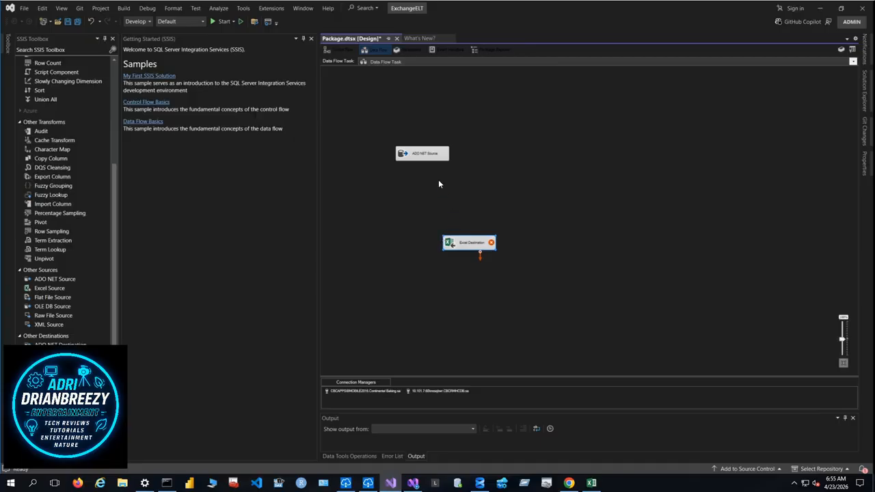
click(425, 154)
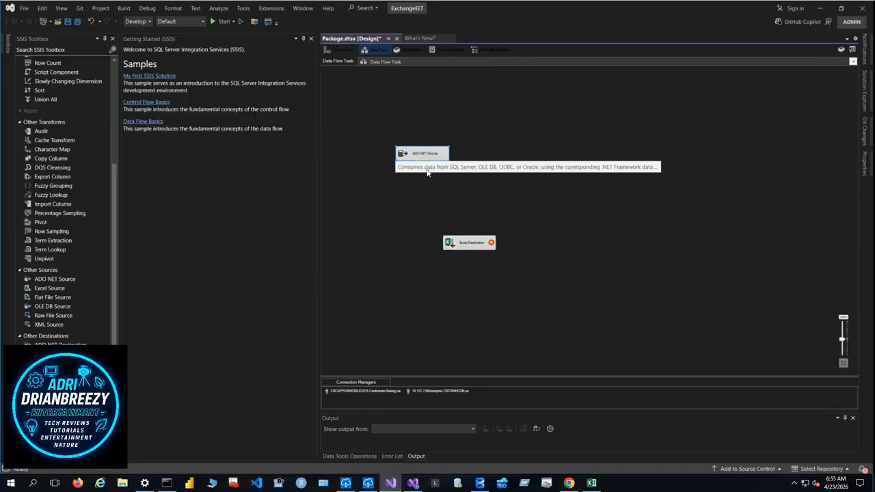
drag(460, 222, 471, 244)
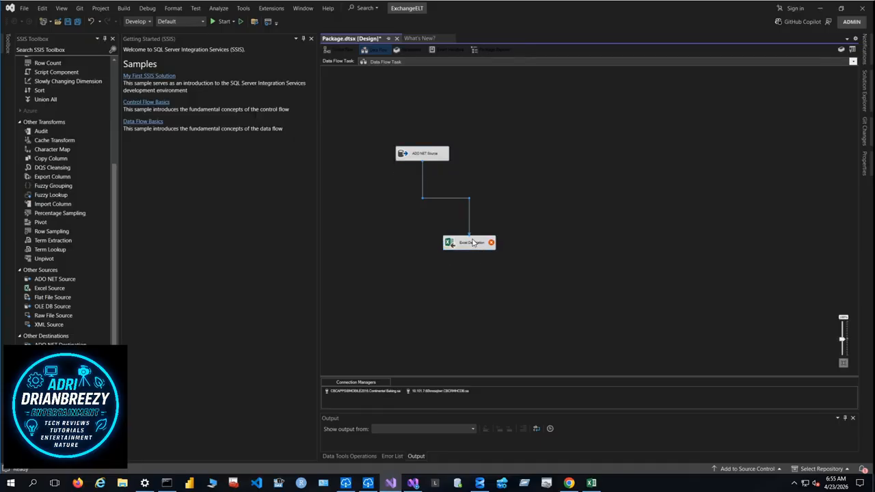
- Create a connection for the Excel Destination to exchangerate.xlsx on the Desktop, using Microsoft Excel 2016 with column names in the first row
double_click(470, 243)
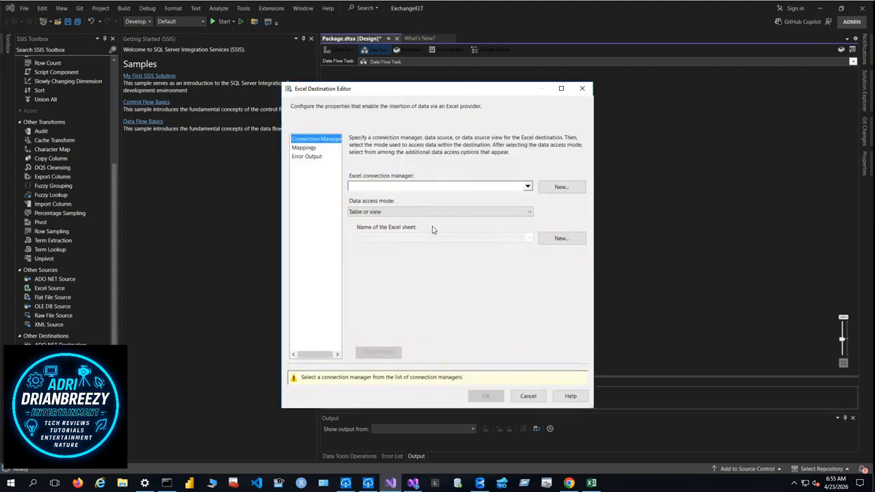
click(556, 186)
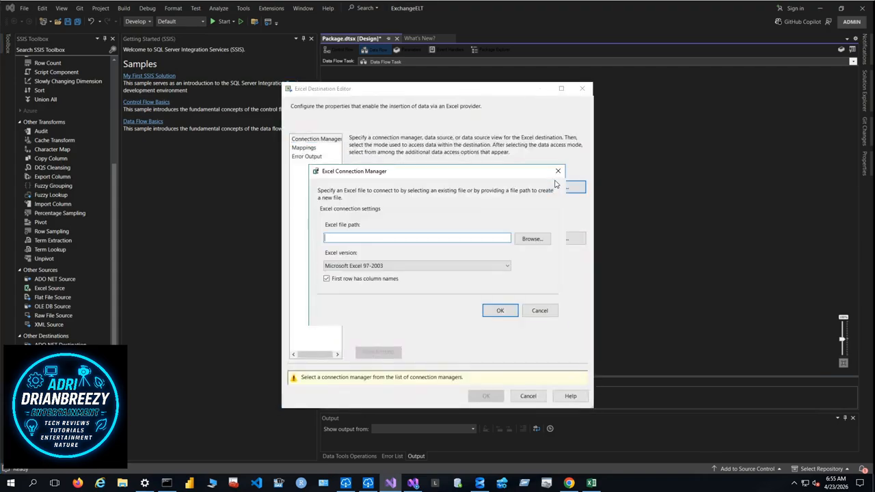
click(506, 266)
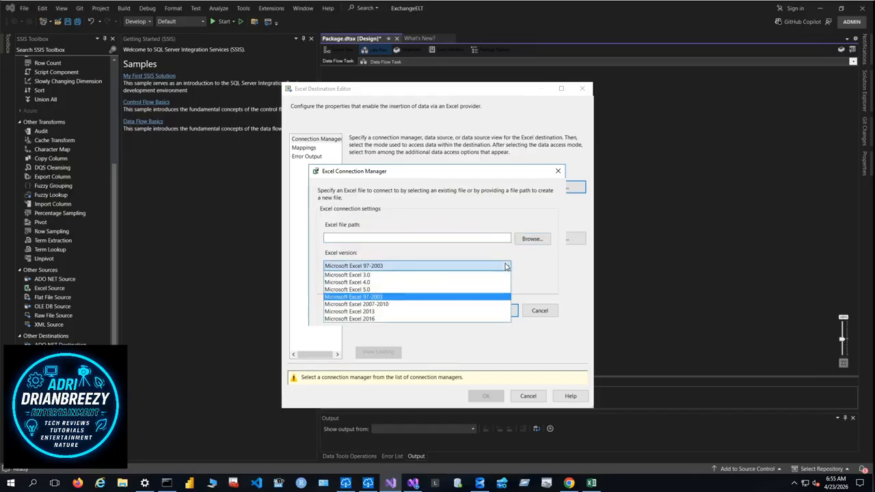
click(362, 319)
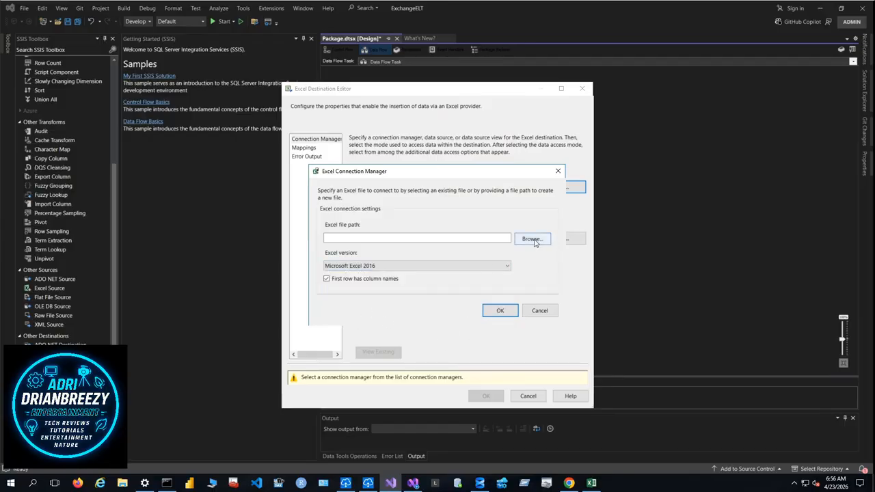
click(532, 239)
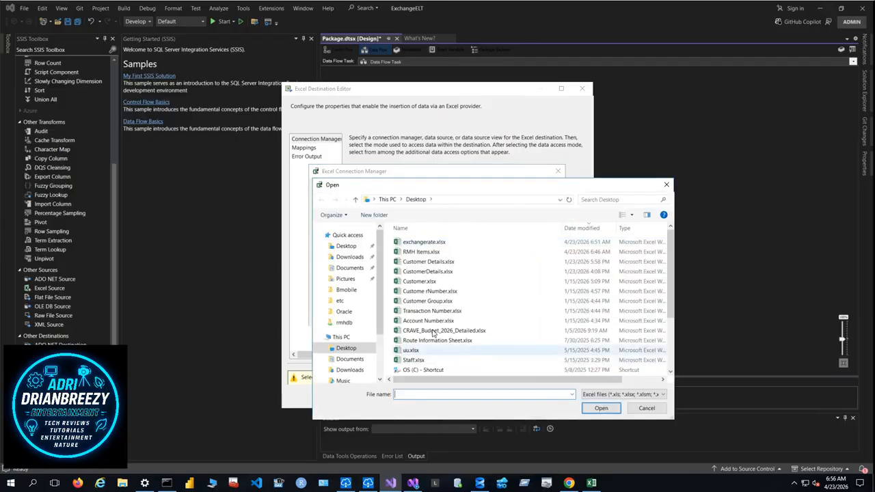
double_click(448, 244)
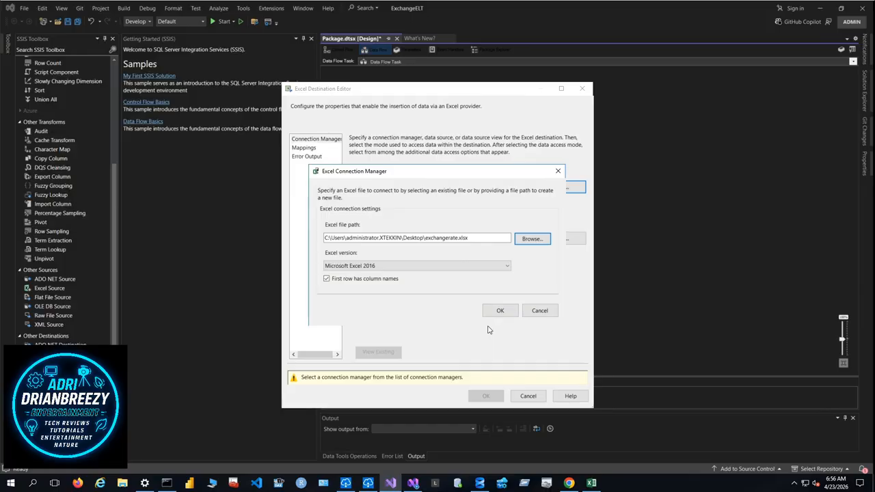
click(504, 311)
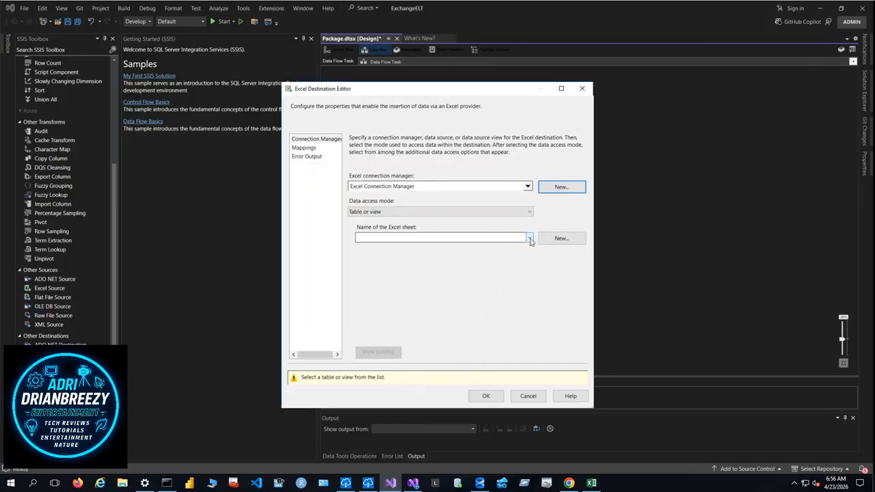
- Set Sheet1$ as the Excel Destination's target sheet and accept the same-name column mappings from ID through SyncGuid
click(529, 238)
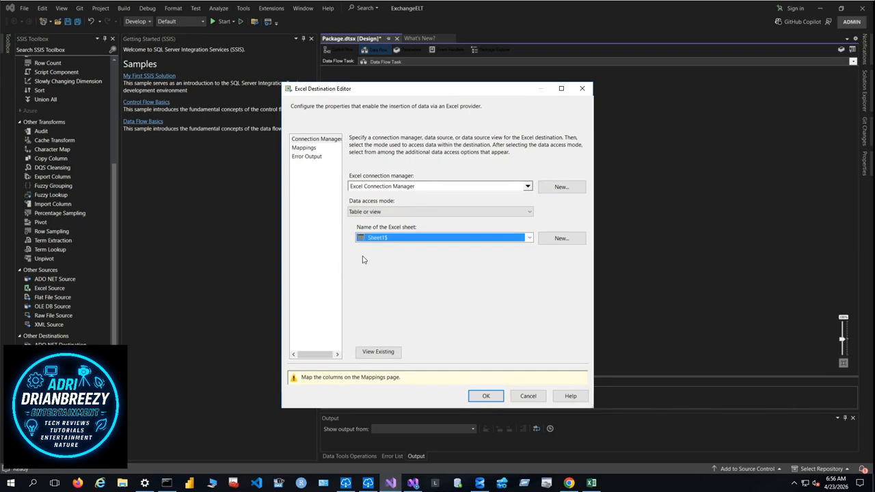
click(592, 483)
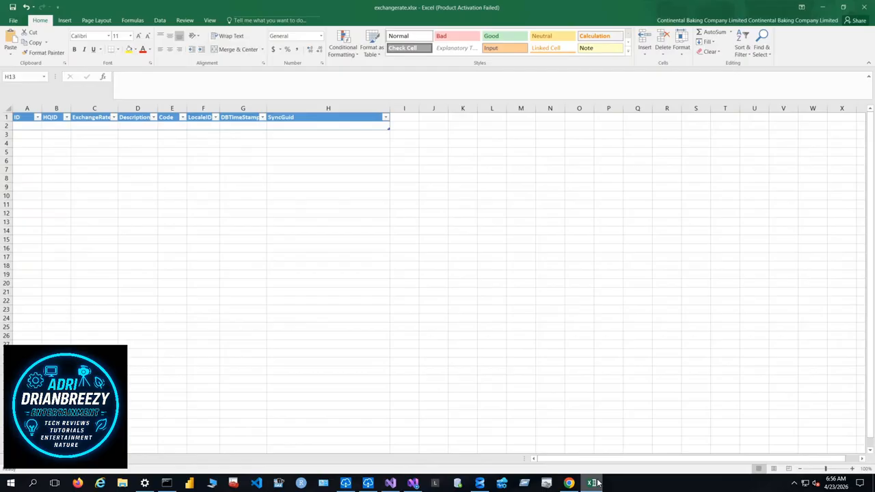
click(592, 484)
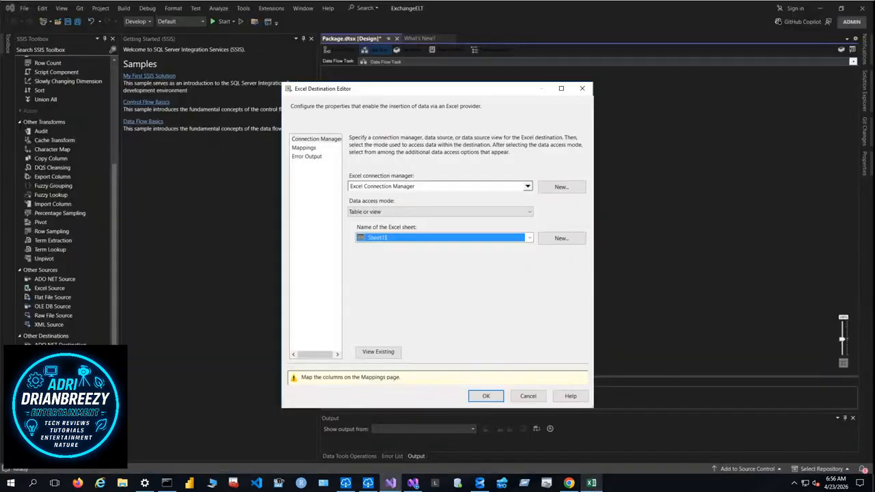
click(302, 148)
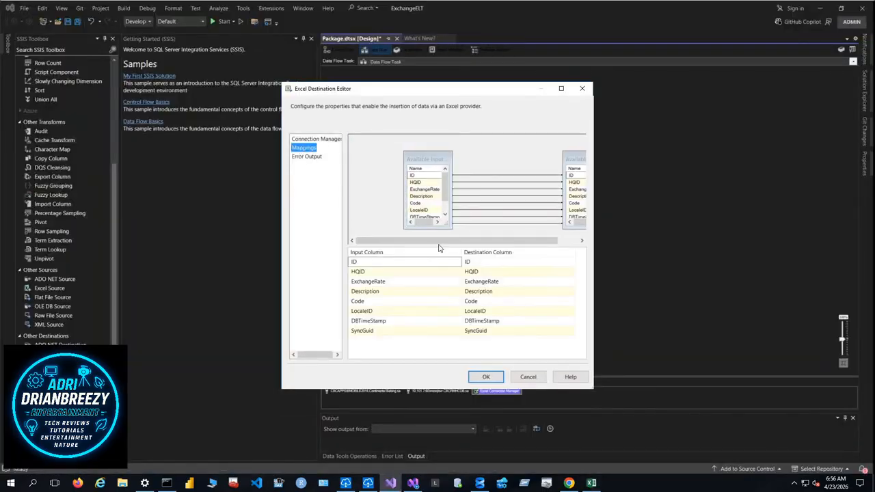
mouse_move(438, 241)
mouse_down()
mouse_move(490, 245)
mouse_move(425, 243)
mouse_up()
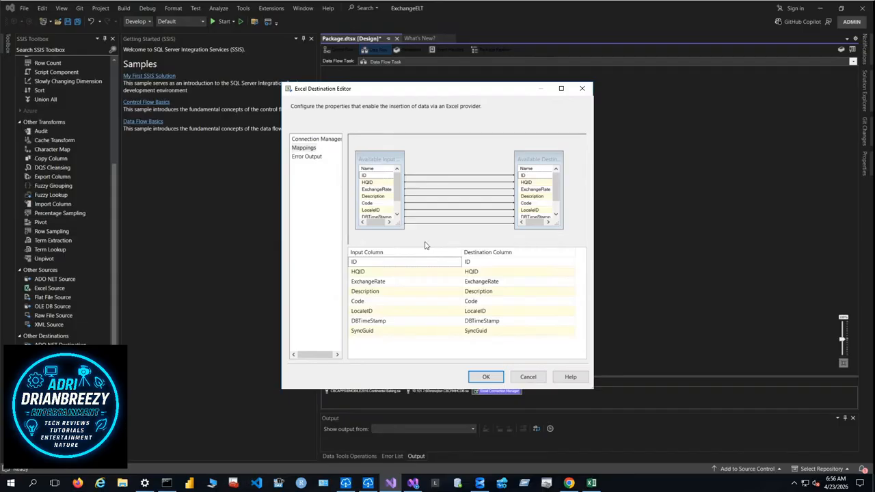
click(477, 374)
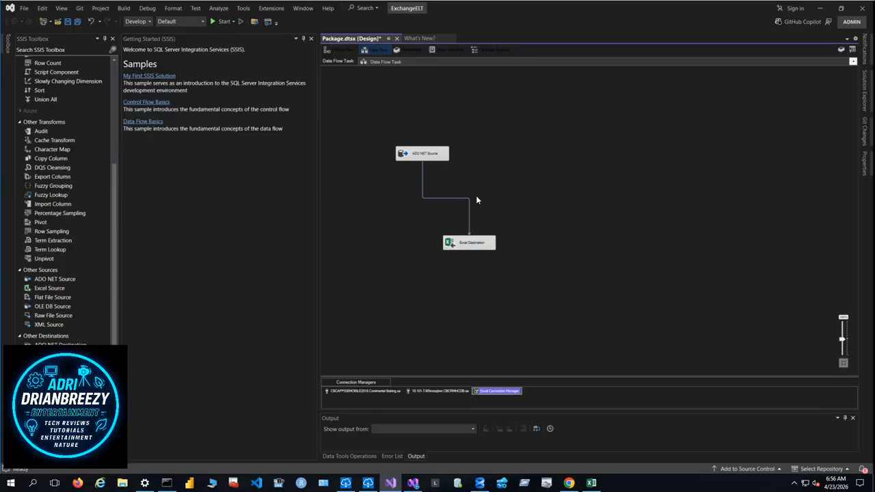
- Reopen the ADO NET Source settings to review its connection and SQL command, then close them without changes
click(516, 165)
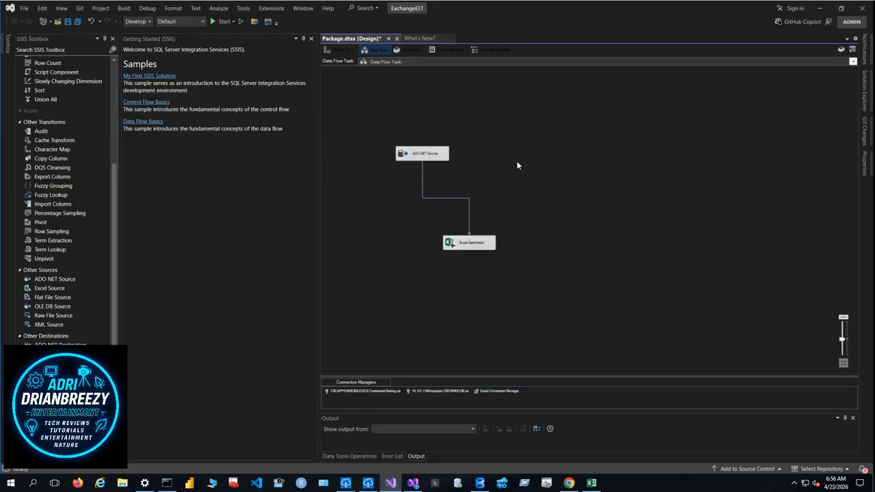
click(445, 159)
double_click(444, 159)
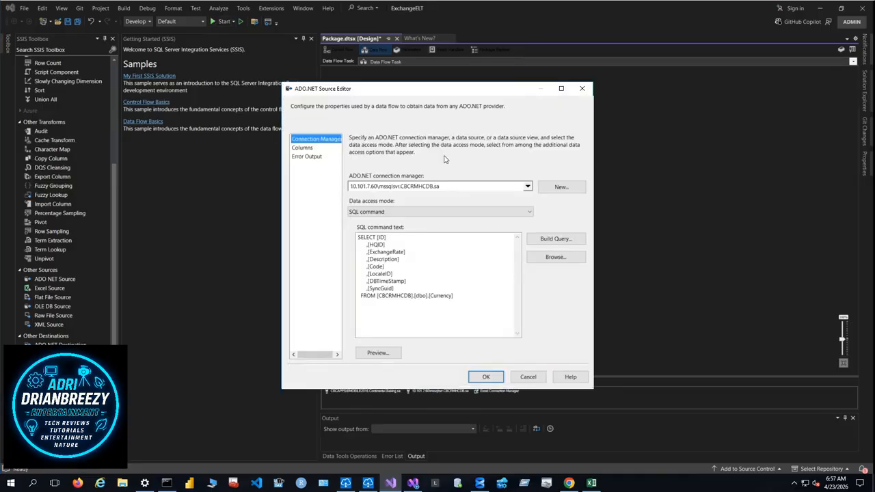
click(585, 90)
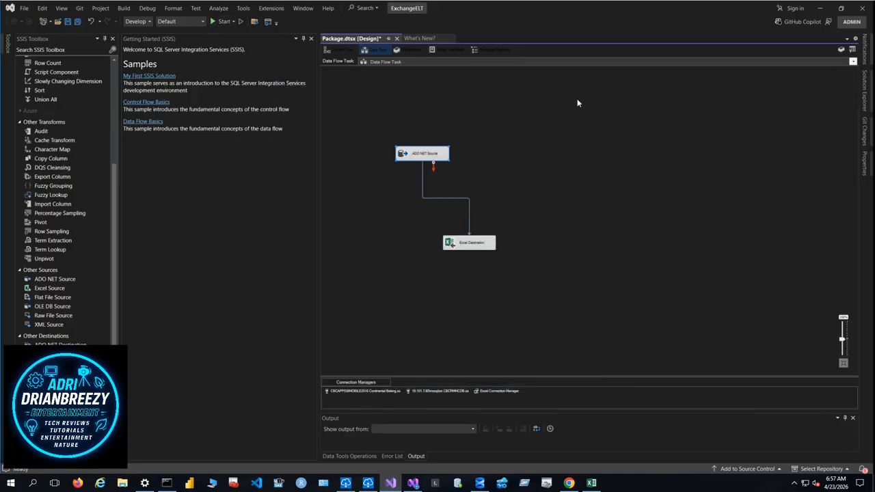
- Run the package, review its execution progress log, and stop debugging
click(212, 22)
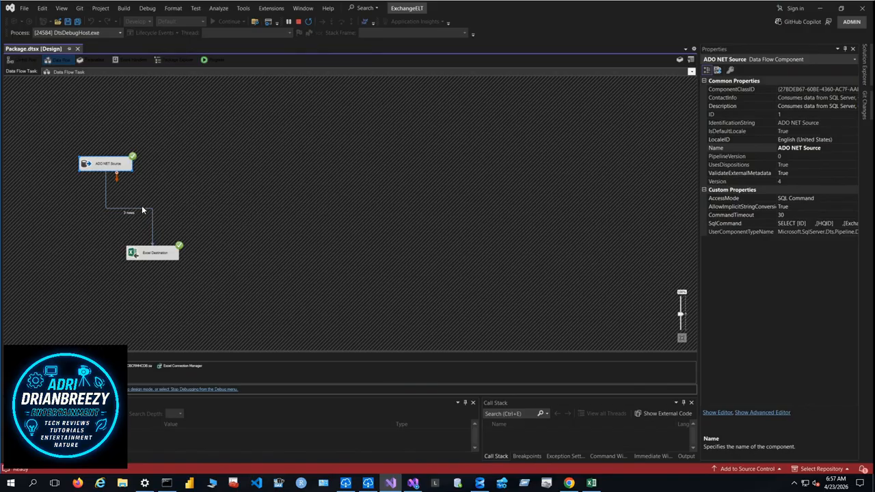
click(211, 61)
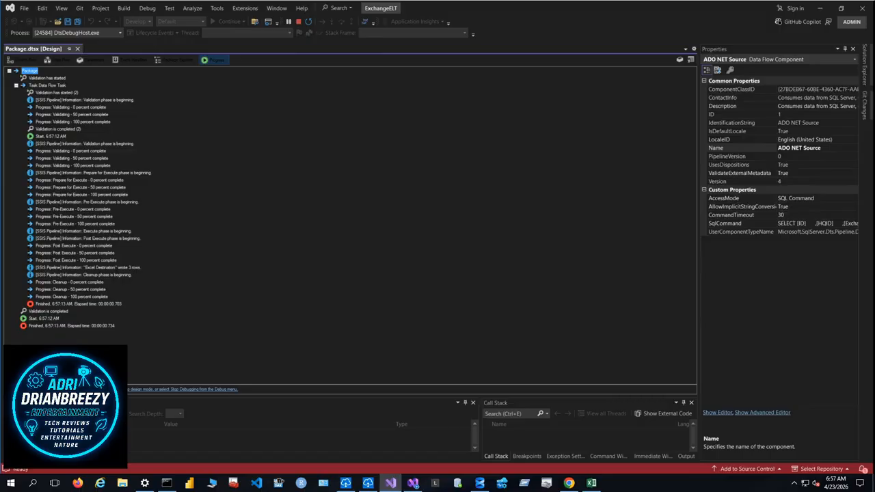
click(299, 21)
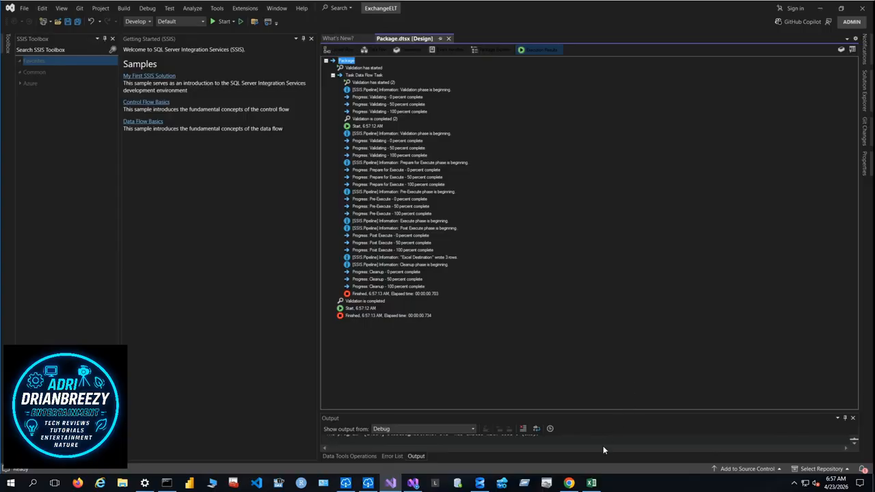
- Open exchangerate.xlsx from the recent files in File Explorer and examine the loaded currency rows in Excel
click(122, 484)
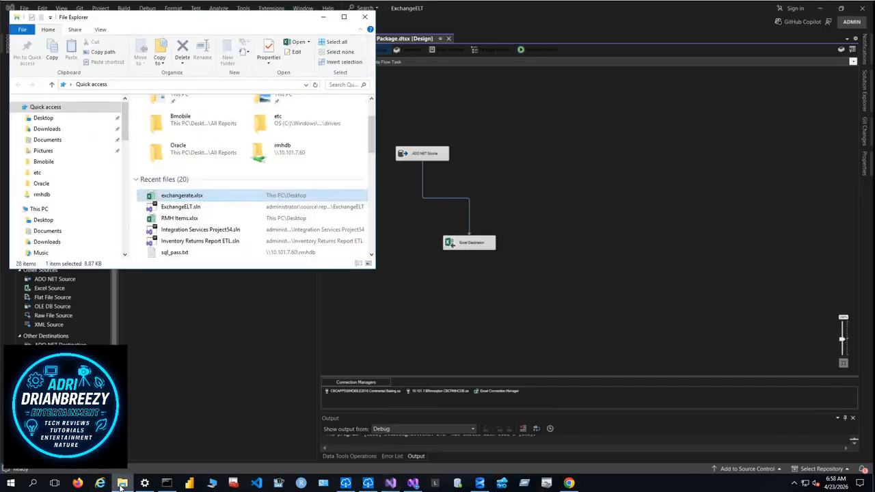
double_click(194, 196)
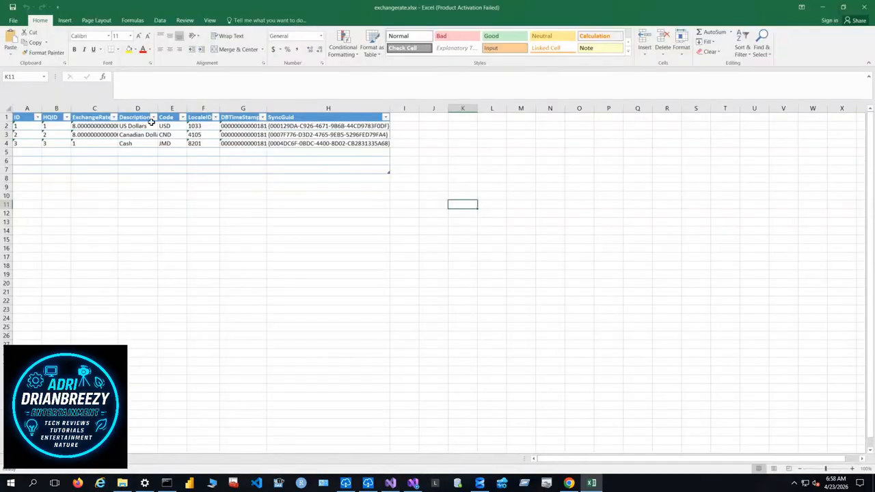
click(397, 162)
click(380, 214)
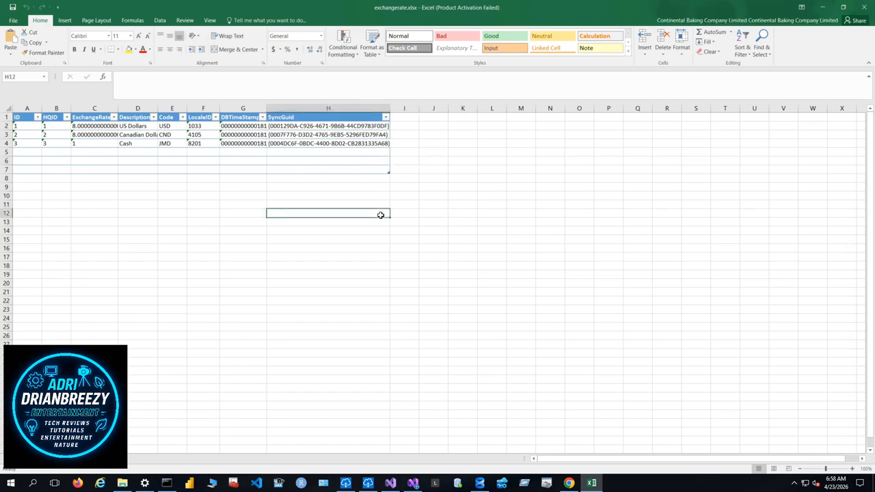